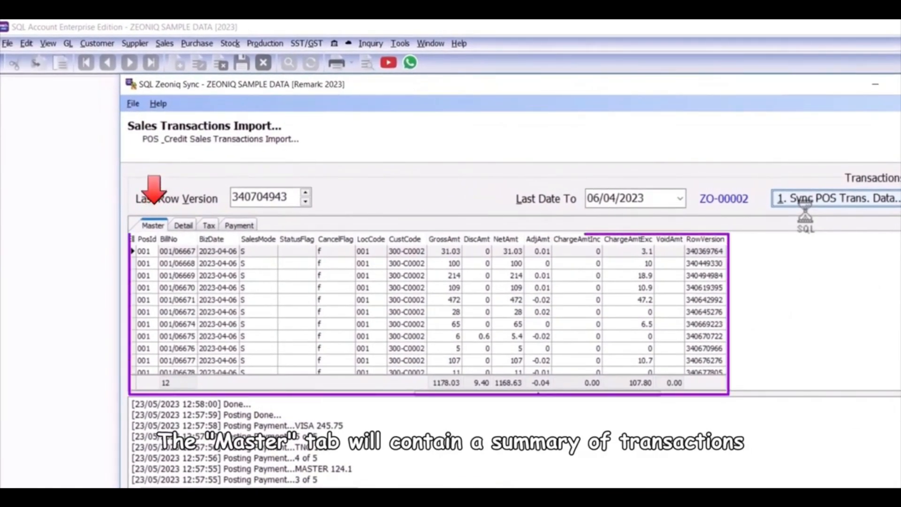
Step: Review the imported POS transactions under the Detail, Tax and Payment tabs
click(184, 225)
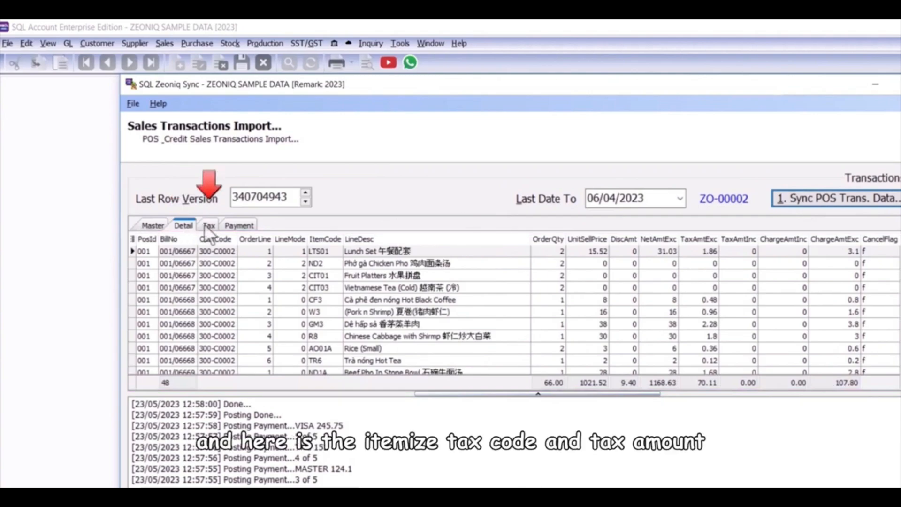
click(208, 225)
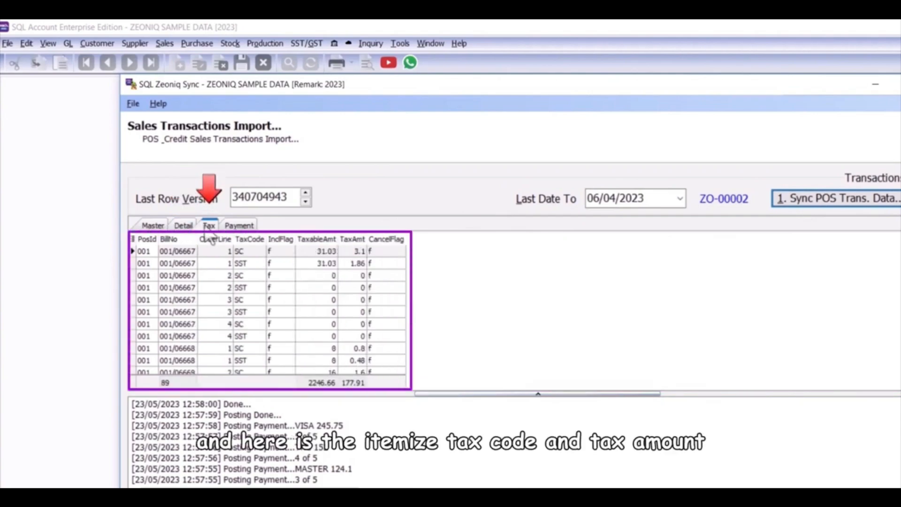
click(230, 224)
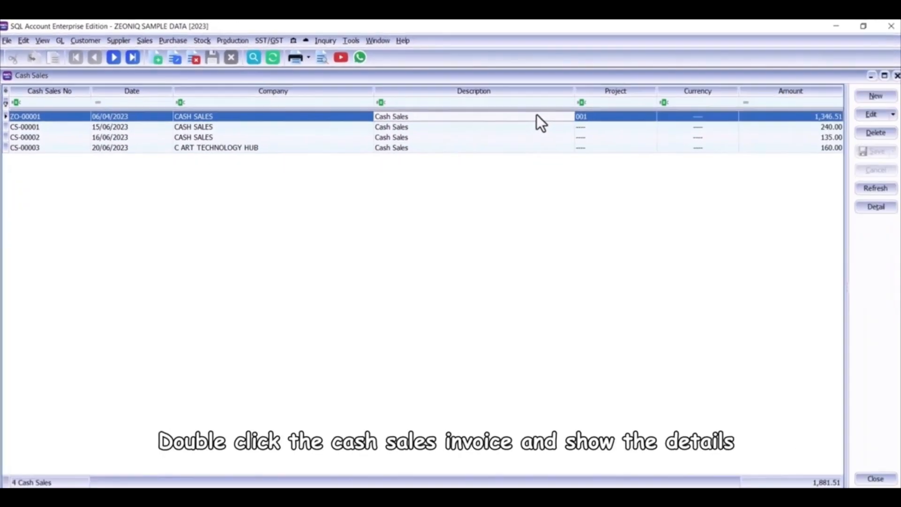
Step: Open cash sales invoice ZO-00001 and inspect its project field in the More panel
double_click(534, 115)
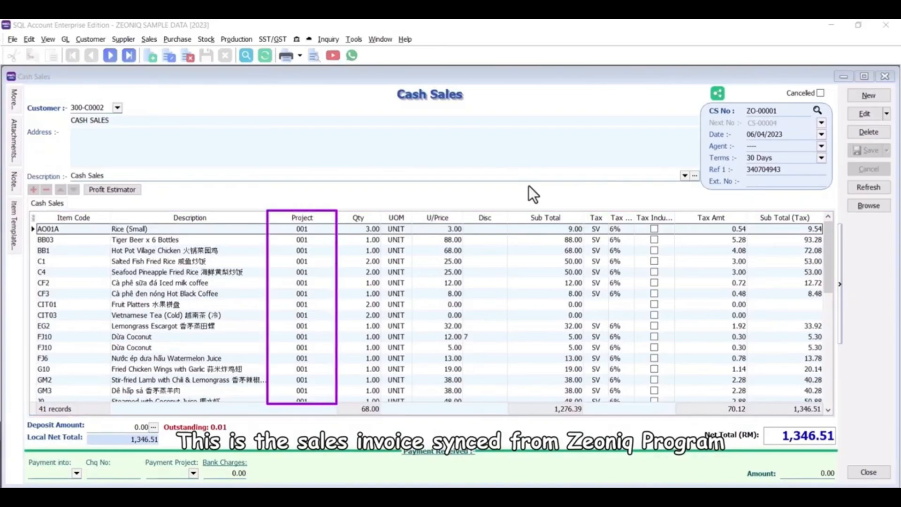
click(14, 101)
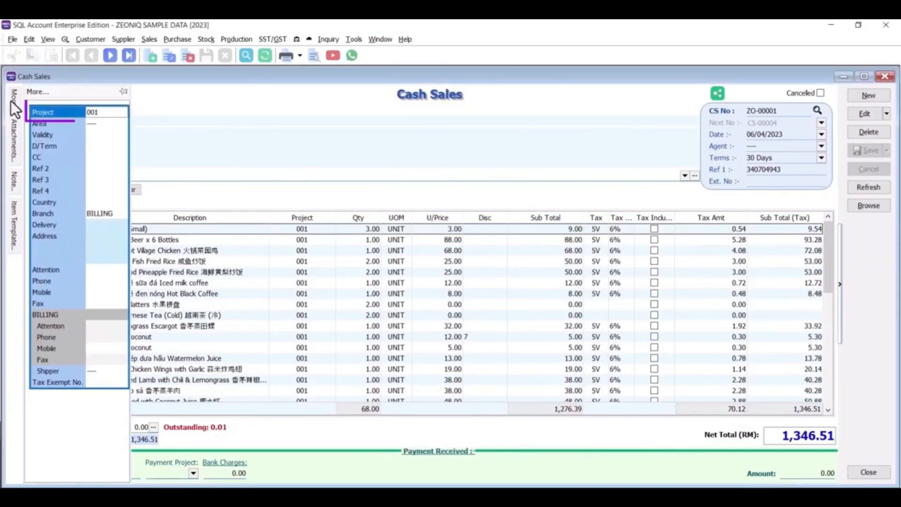
click(110, 114)
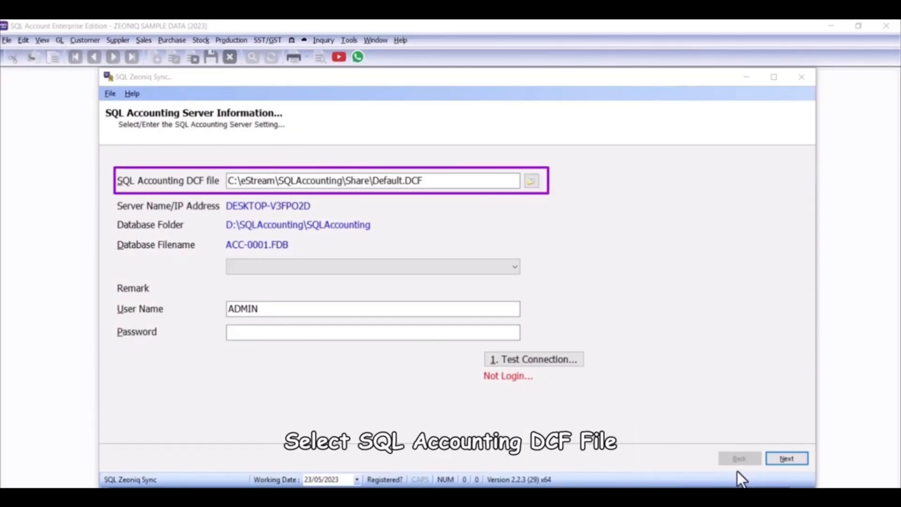
Step: Select the ZEONIQ SAMPLE DATA database for the SQL Accounting connection
click(504, 268)
click(443, 312)
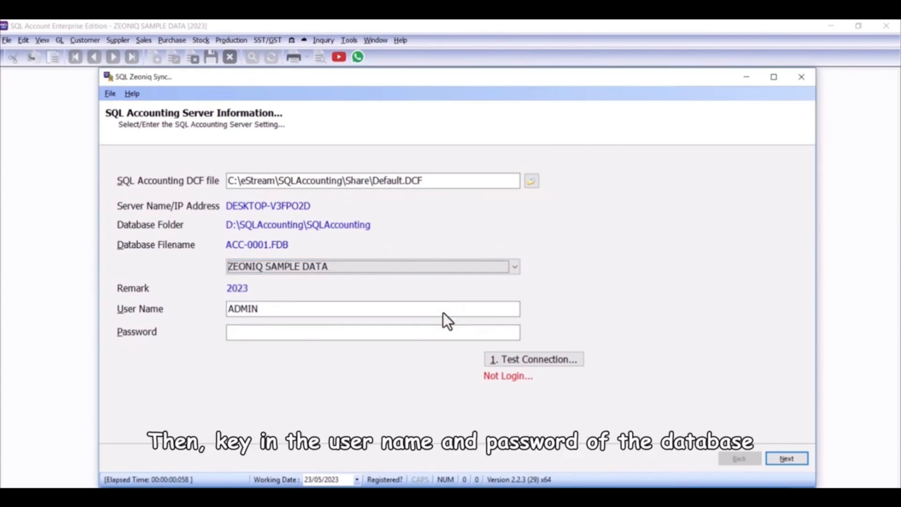
Step: Enter the database password for the ADMIN user and test the connection
click(418, 337)
key(Caps_Lock)
text(••)
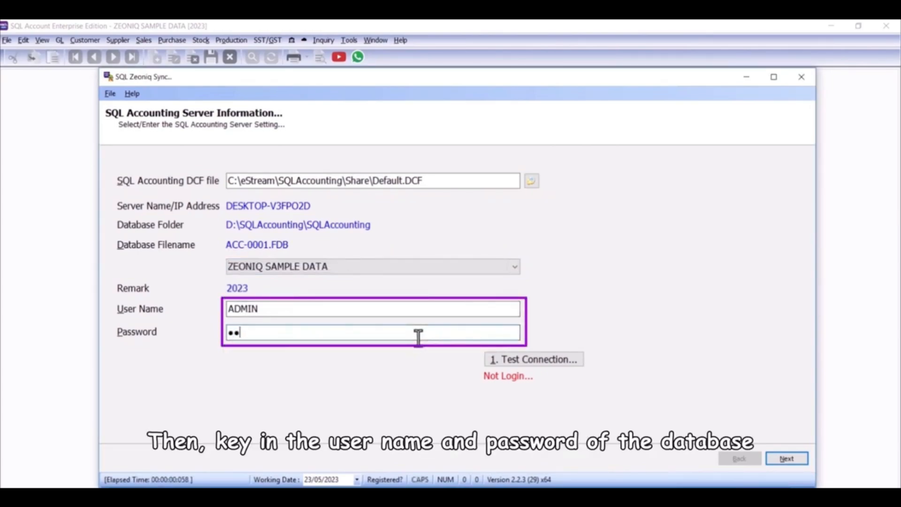
text(•••)
key(Caps_Lock)
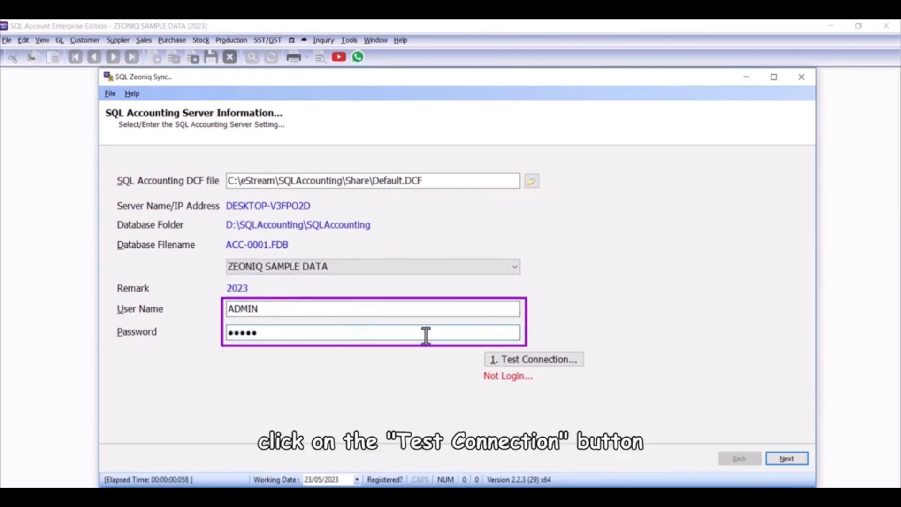
click(530, 364)
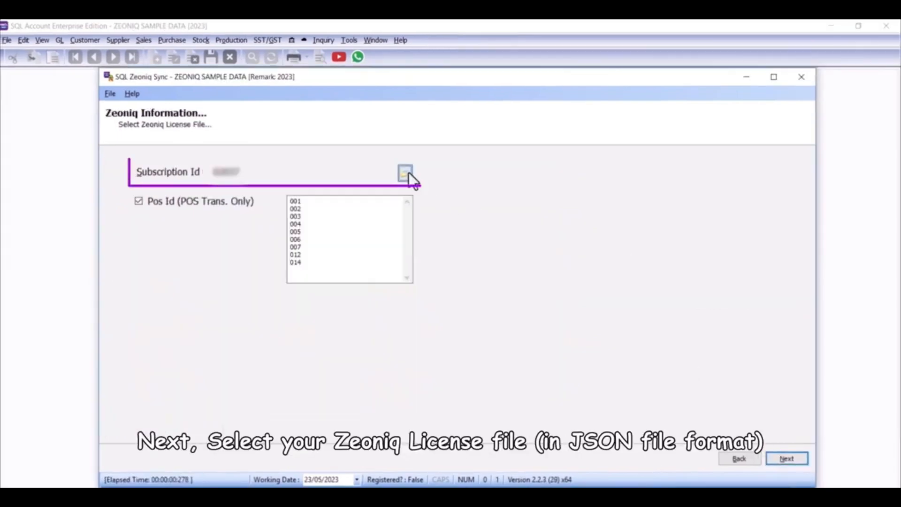
Step: Load the Zeoniq license JSON file from Downloads and continue to the maintenance data page
click(409, 173)
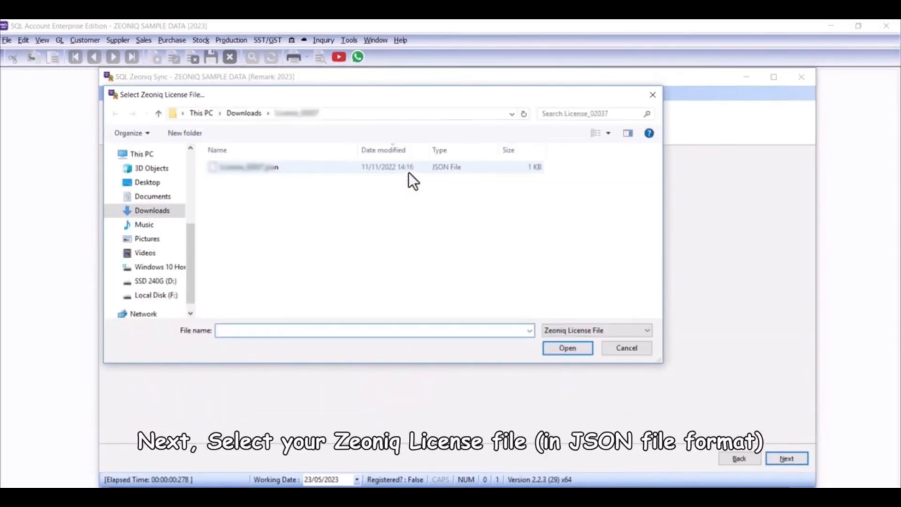
double_click(410, 173)
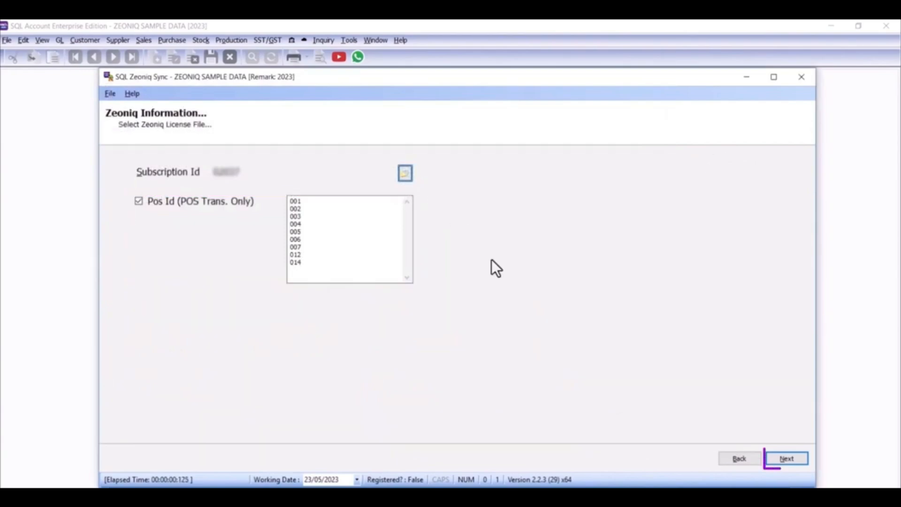
click(772, 463)
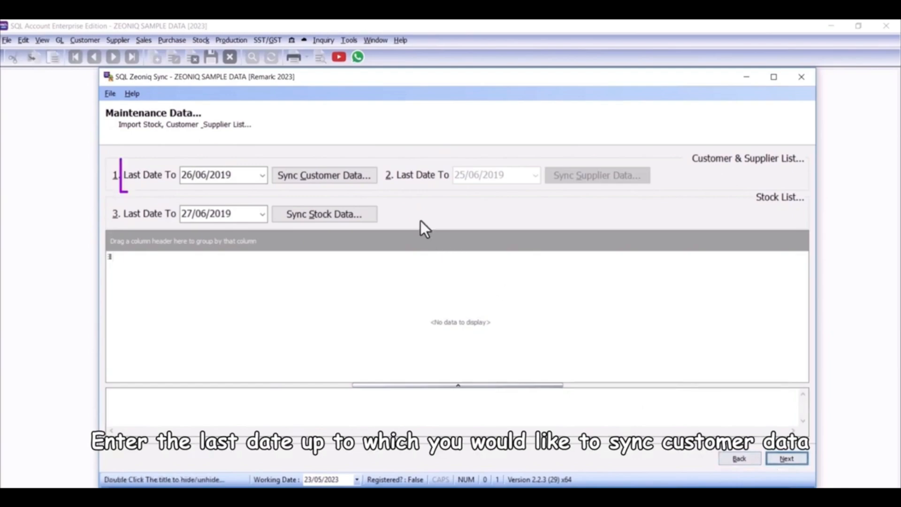
Step: Sync the customer data and the stock data into SQL Accounting
click(367, 183)
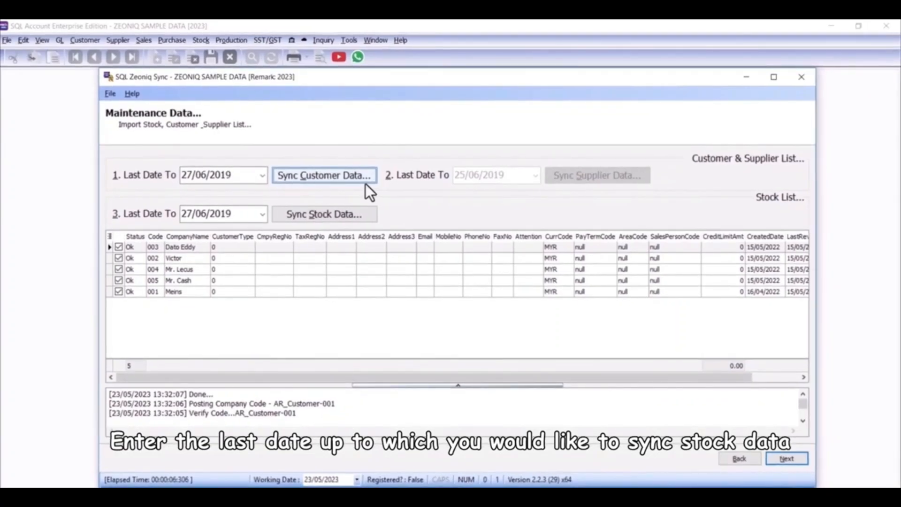
click(359, 214)
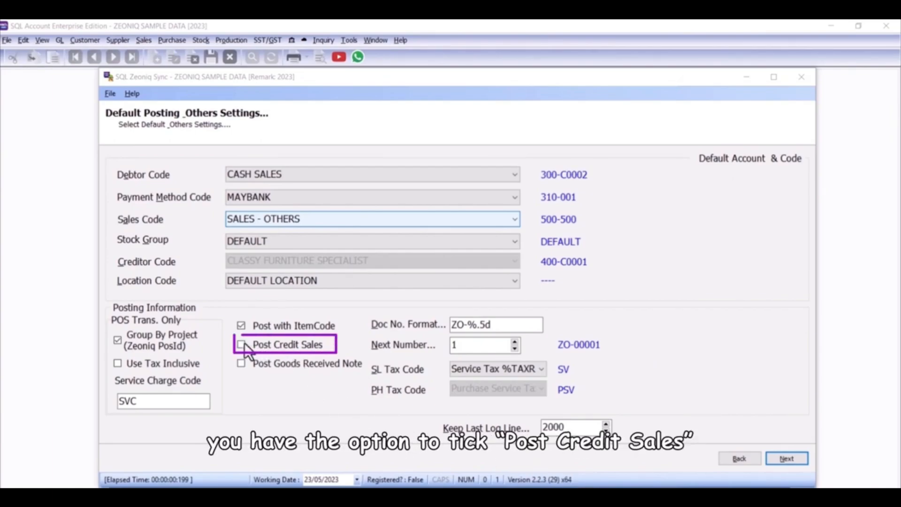
Step: Tick the Post Goods Received Note option in the default posting settings
click(786, 458)
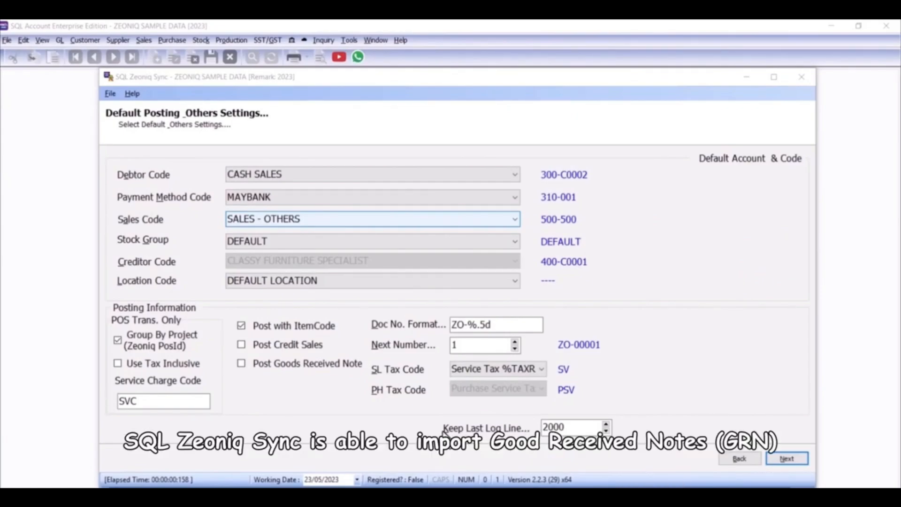
click(243, 364)
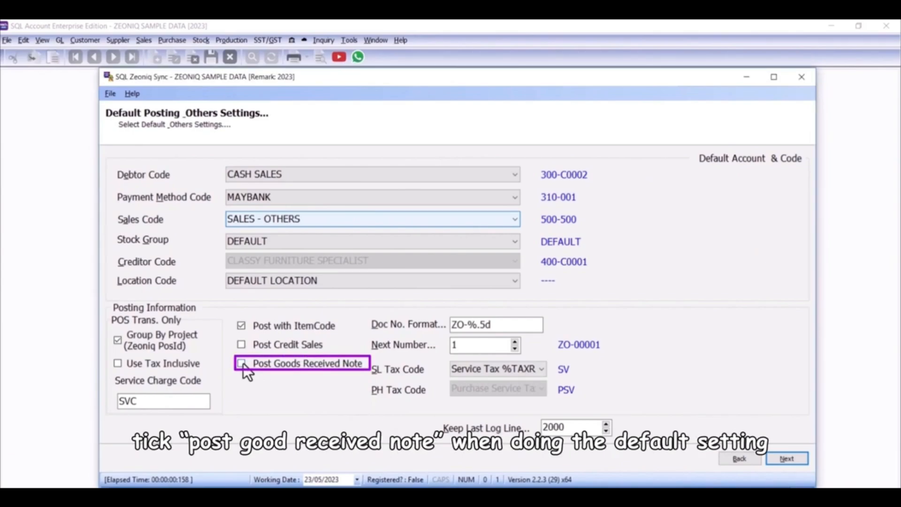
click(244, 367)
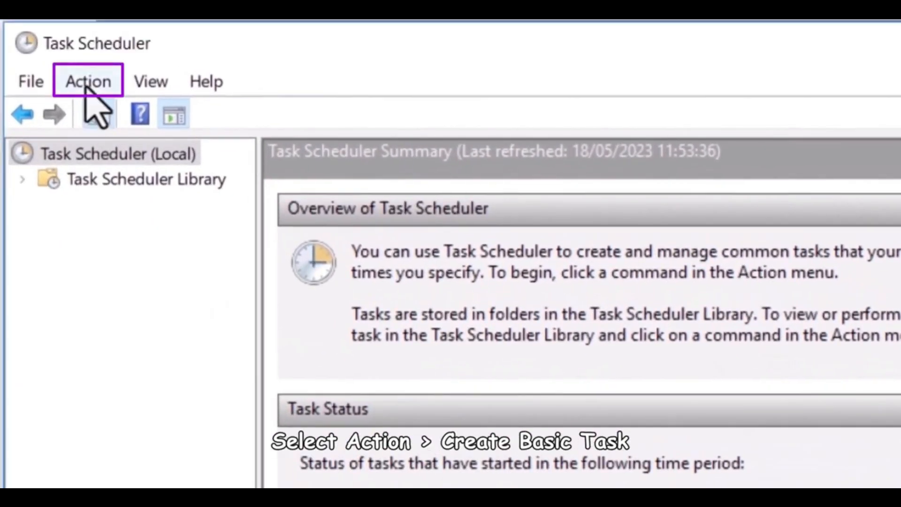
Step: Create a basic scheduled task named SQL Zeoniq Sync
click(88, 83)
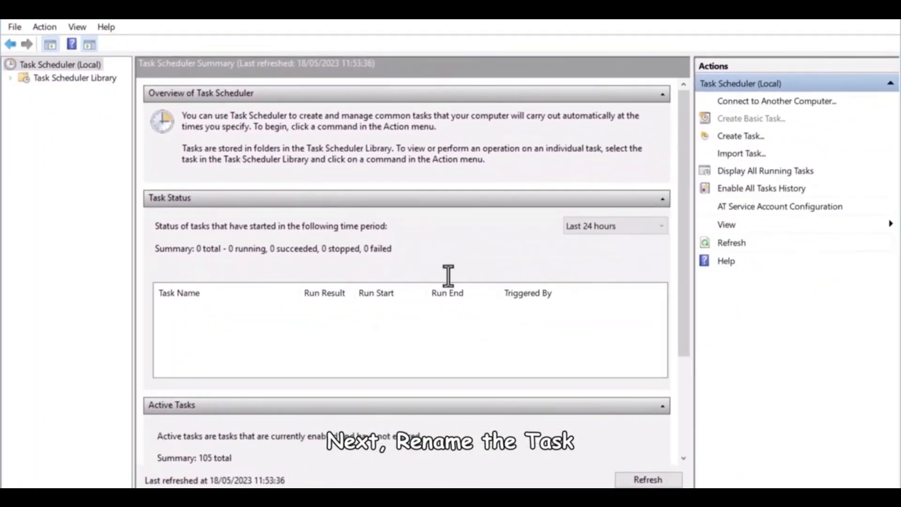
text(SQL Ze)
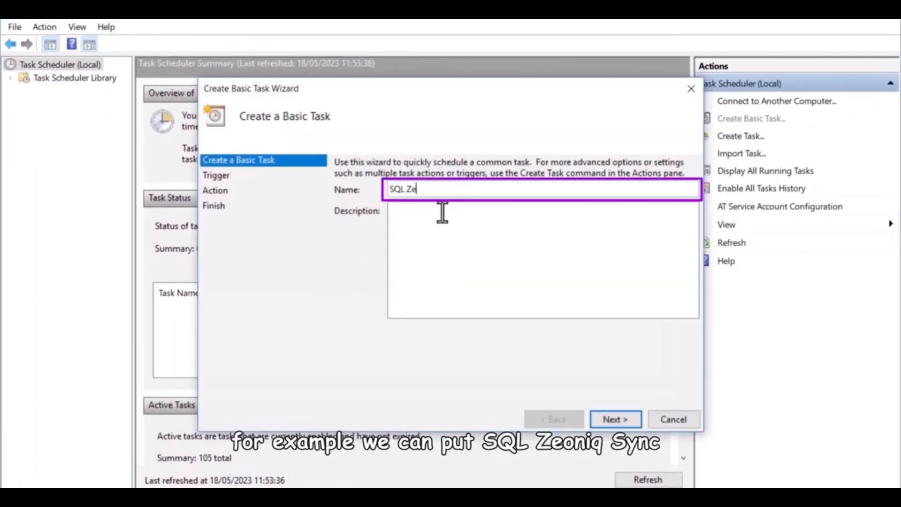
text(oniq Sync)
click(615, 418)
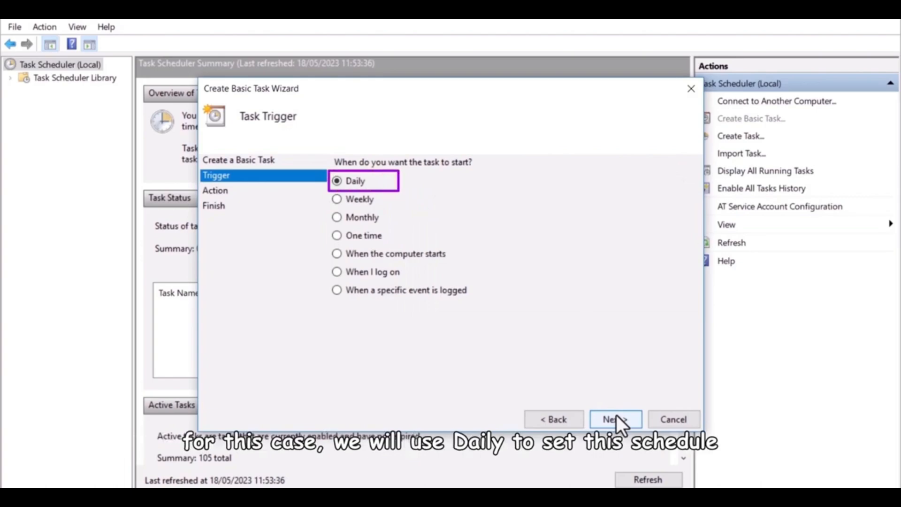
Step: Set the task trigger to Daily with a start time of 05:00
click(616, 419)
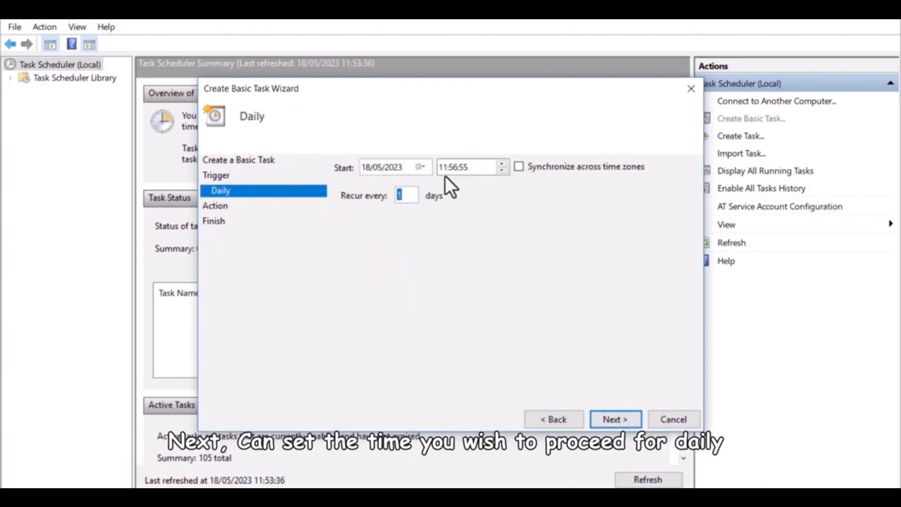
click(444, 170)
text(05:00:00)
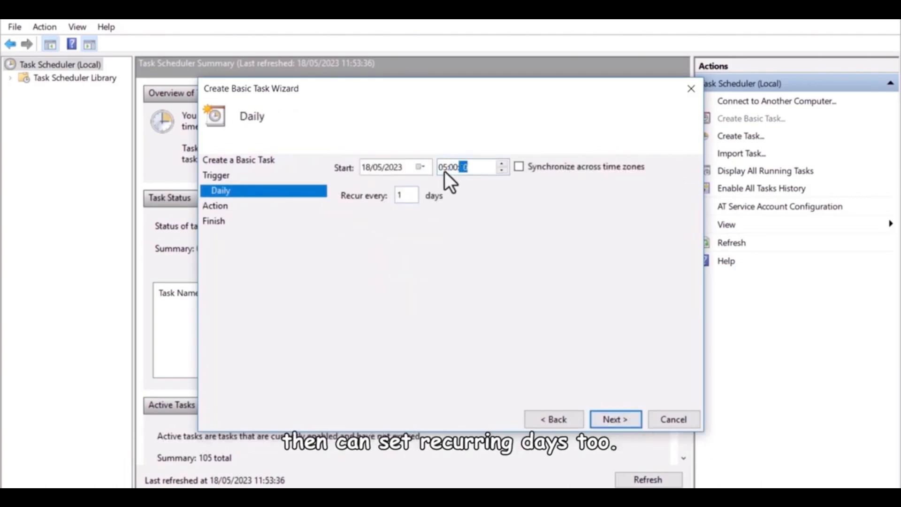
click(618, 418)
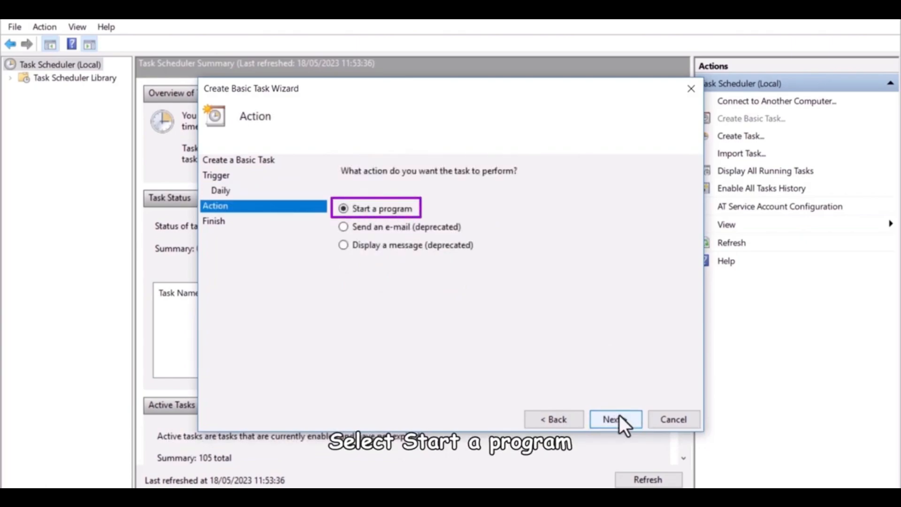
Step: Choose Start a program and browse to SQLZeoniqSync.exe as the program to run
click(618, 418)
click(652, 197)
double_click(450, 202)
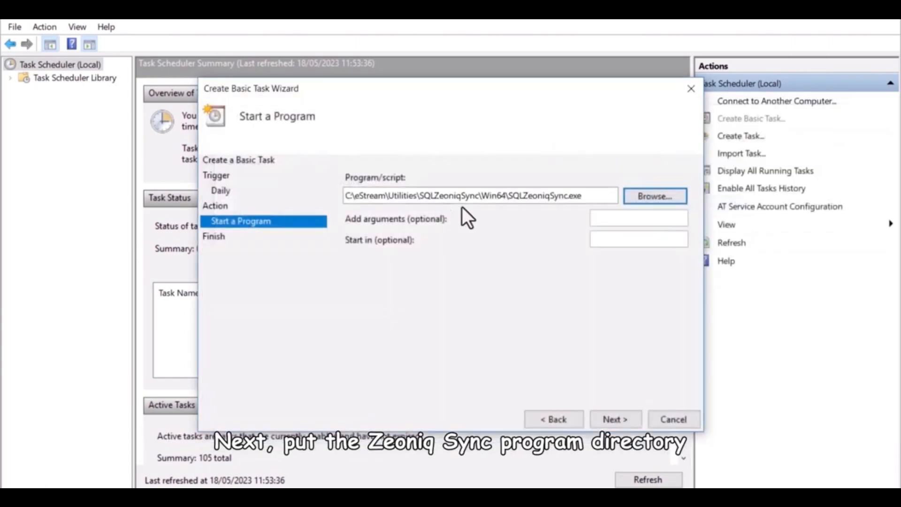
Step: Set the arguments to -Auto and Start in to C:\eStream\Utilities\SQLZeoniqSync\Win64
click(619, 218)
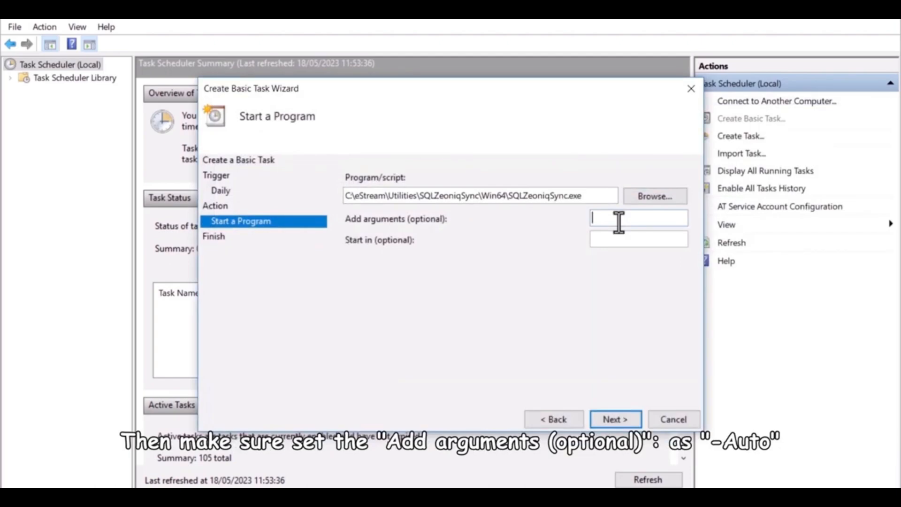
text(-Auto)
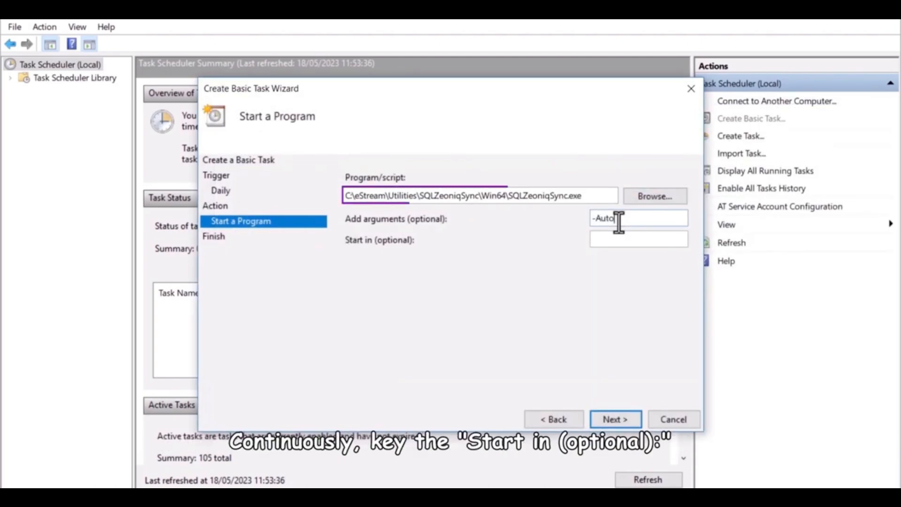
key(Tab)
key(ctrl+v)
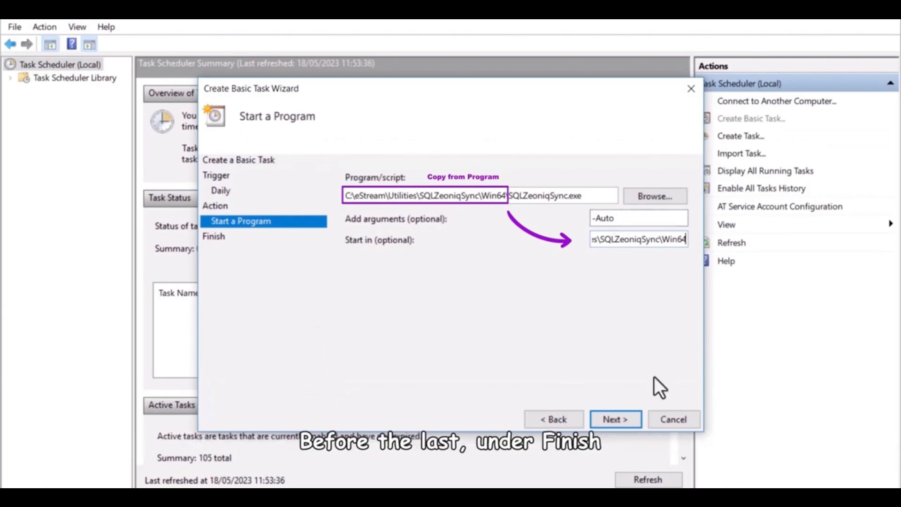
click(629, 420)
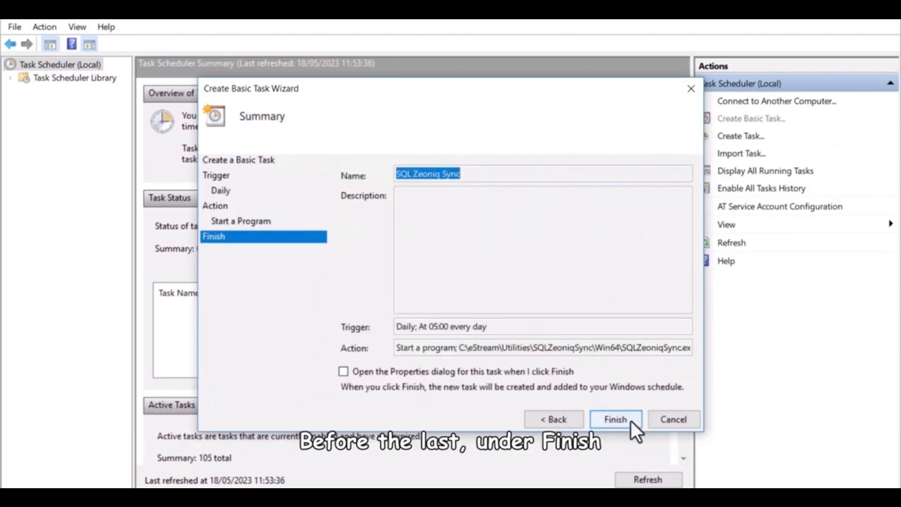
Step: Enable opening the task's properties on finish and finish the wizard
click(343, 371)
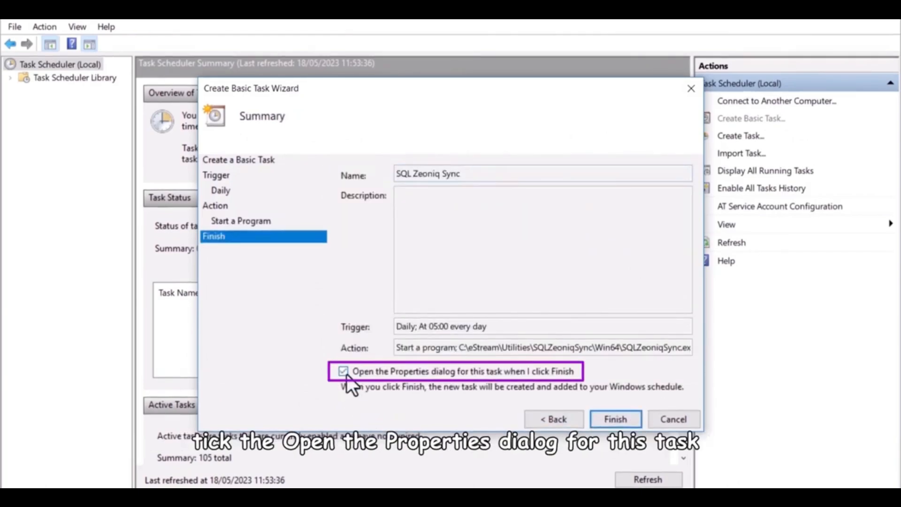
click(610, 417)
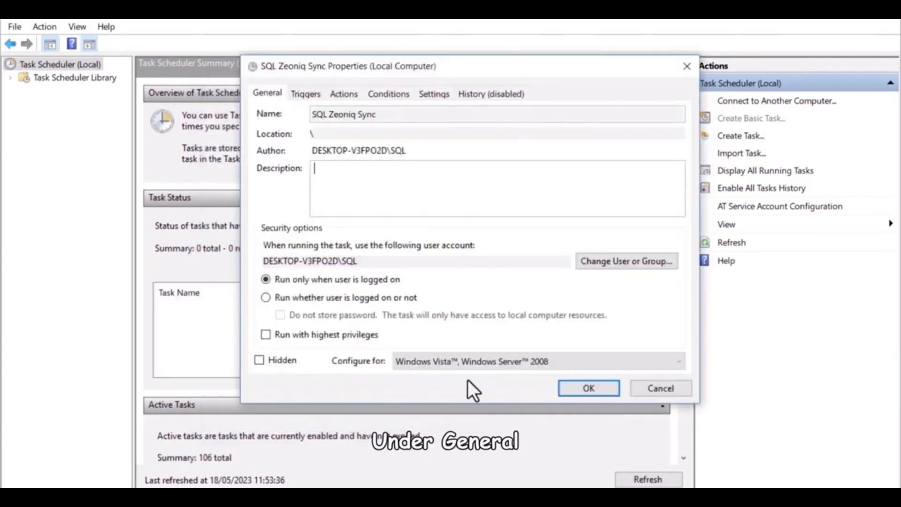
Step: Set the task to run whether the user is logged on or not and change its daily trigger to 06:15
click(276, 300)
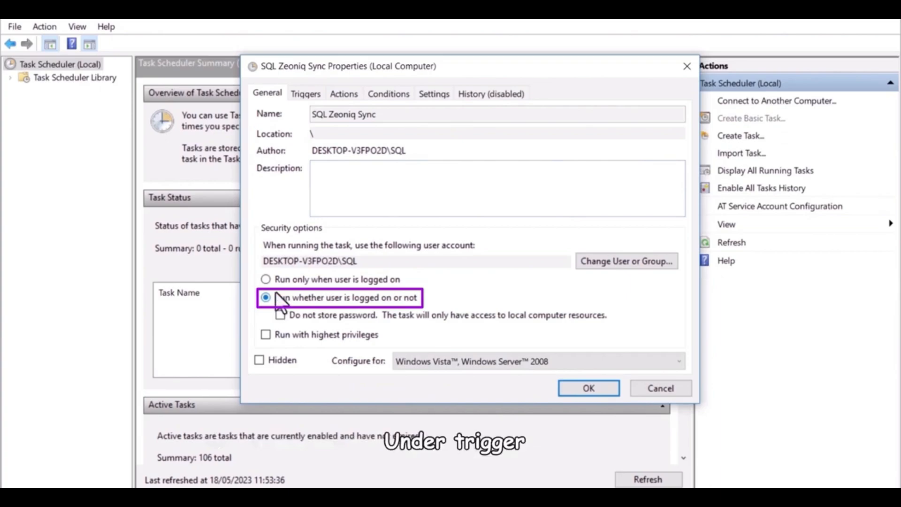
click(307, 95)
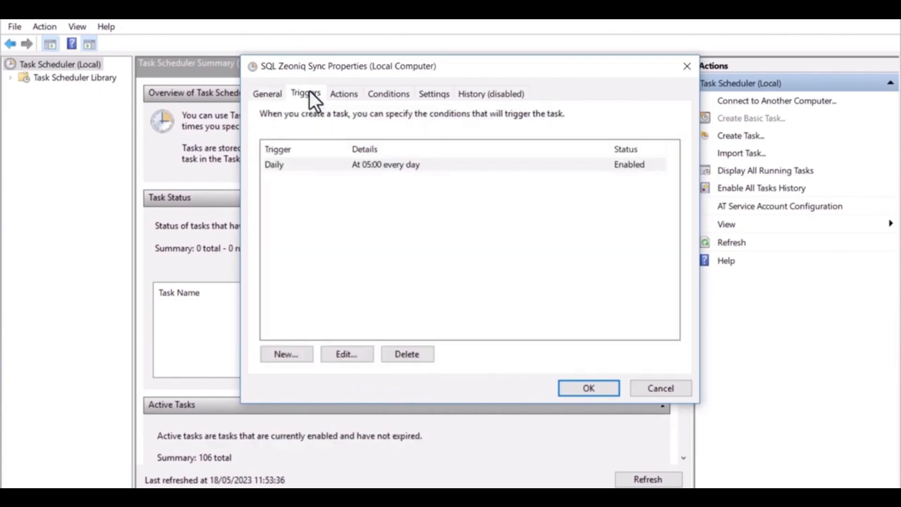
double_click(366, 160)
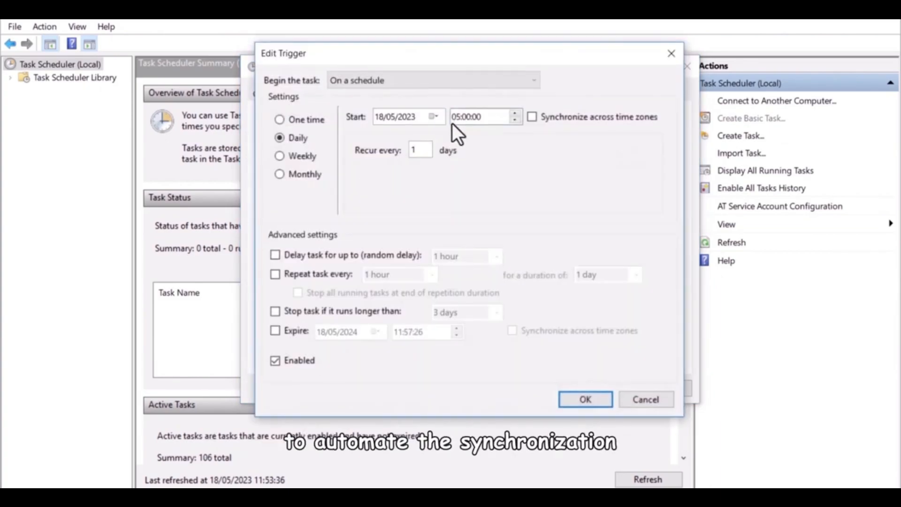
click(455, 118)
text(0615)
click(582, 399)
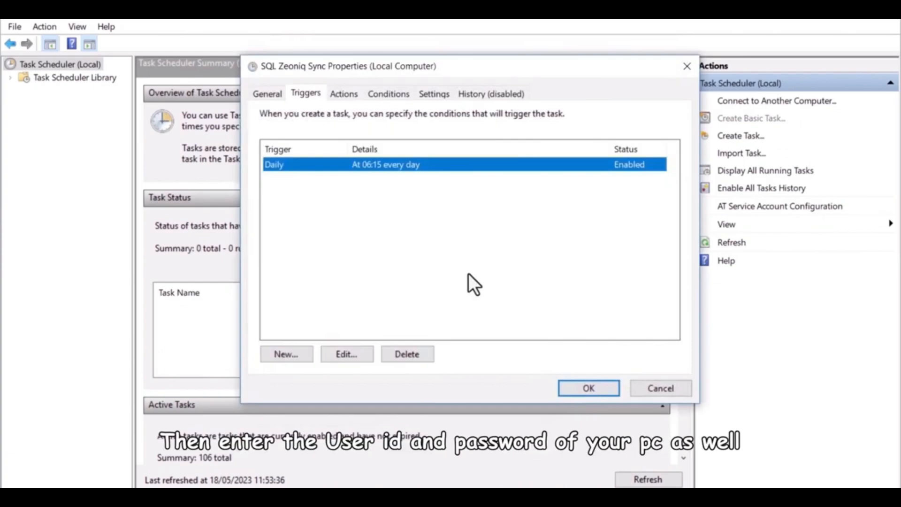
Step: Confirm the task properties and enter the PC account password
click(562, 388)
text(****)
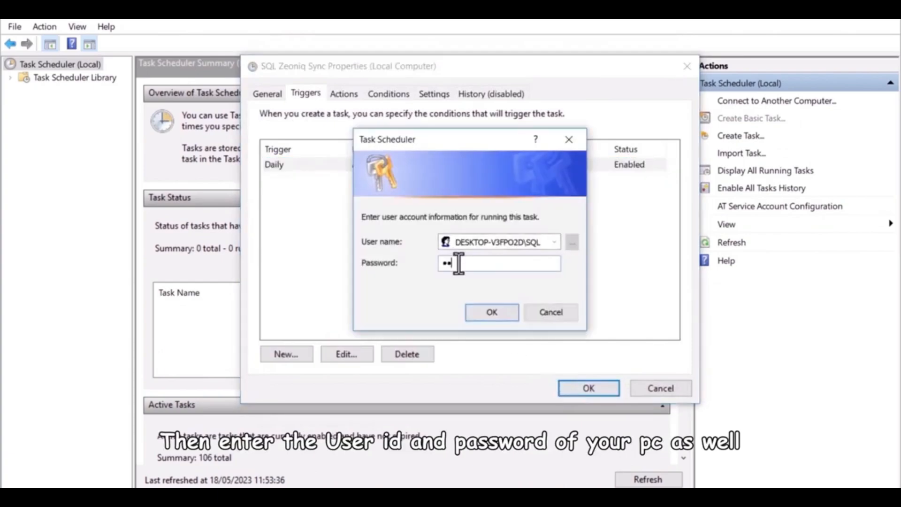